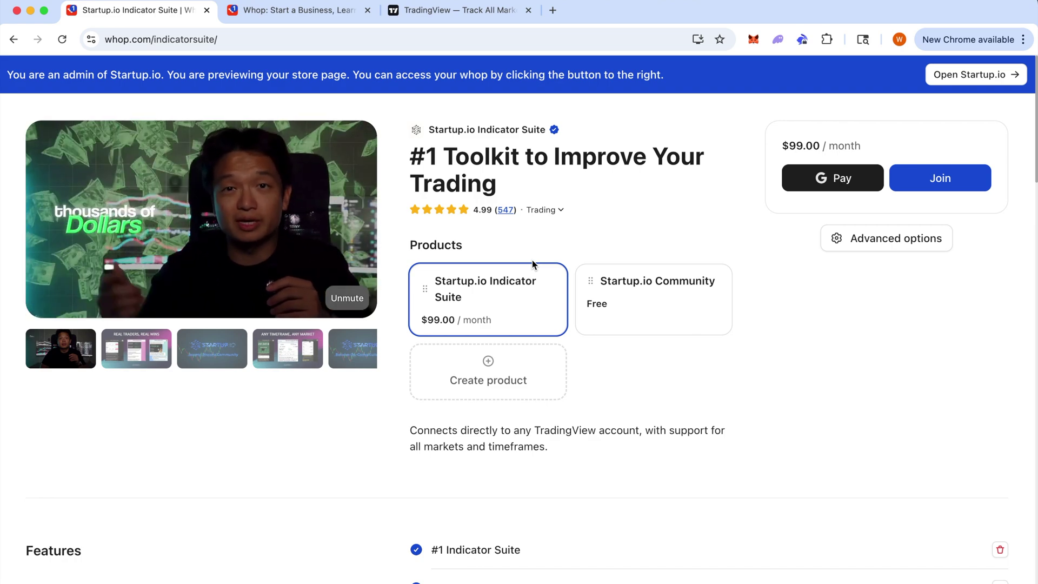
- In the Startup.io Whop hub, go through Updates Automated and Secret Toolkits to Detailed Strategy Guides' four PDFs
{"action": "scroll", "coordinate": [533, 263], "scroll_direction": "down", "scroll_amount": 2}
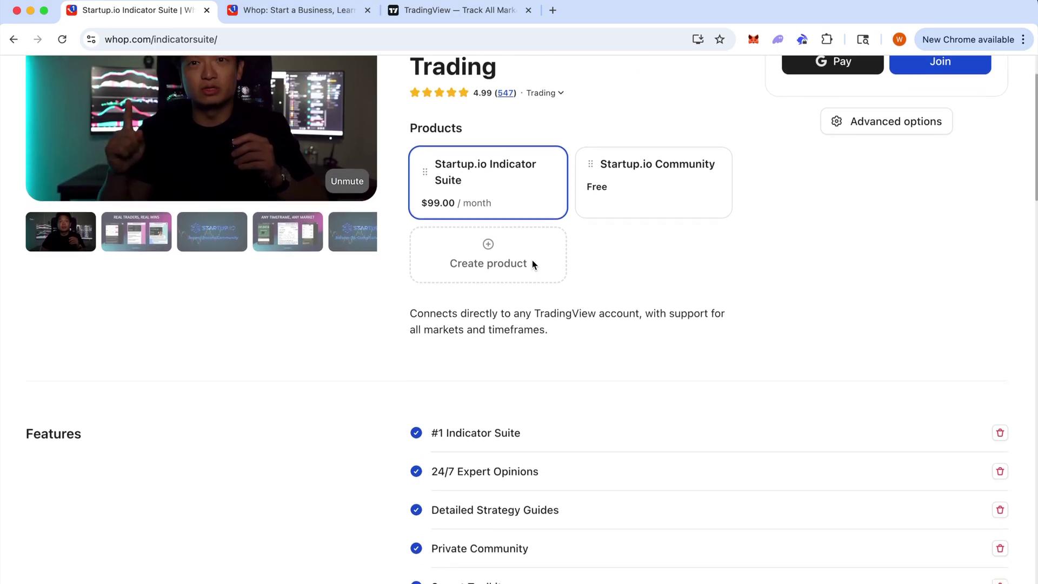
{"action": "scroll", "coordinate": [533, 262], "scroll_direction": "up", "scroll_amount": 2}
{"action": "scroll", "coordinate": [537, 495], "scroll_direction": "down", "scroll_amount": 4}
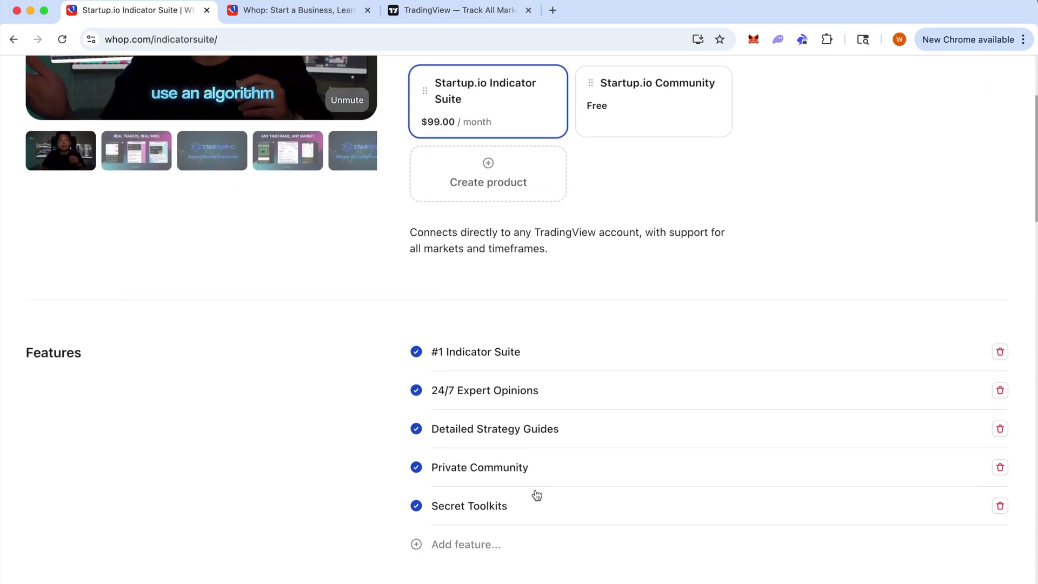
{"action": "scroll", "coordinate": [540, 341], "scroll_direction": "up", "scroll_amount": 4}
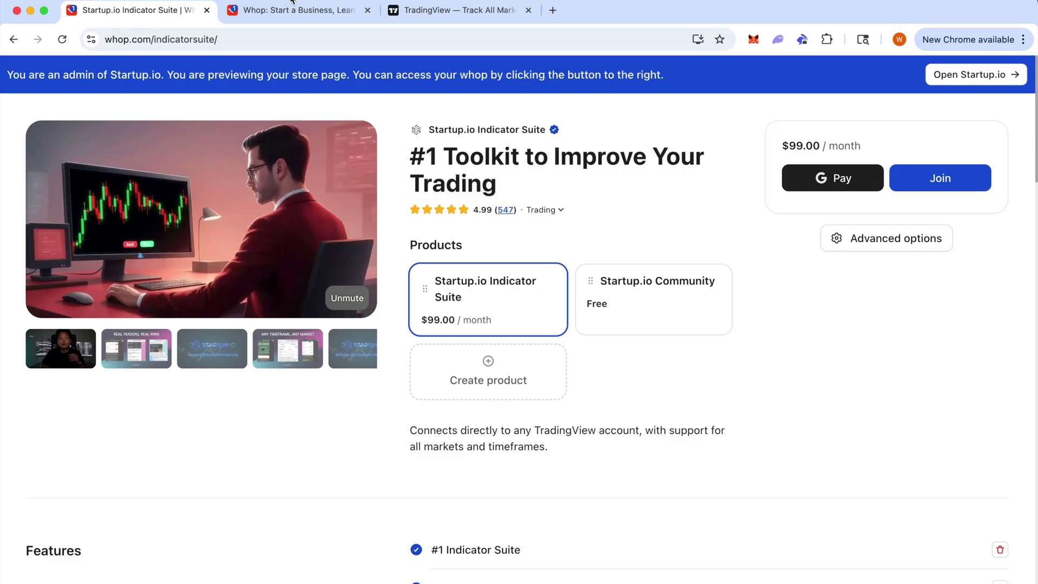
{"action": "left_click", "coordinate": [282, 11]}
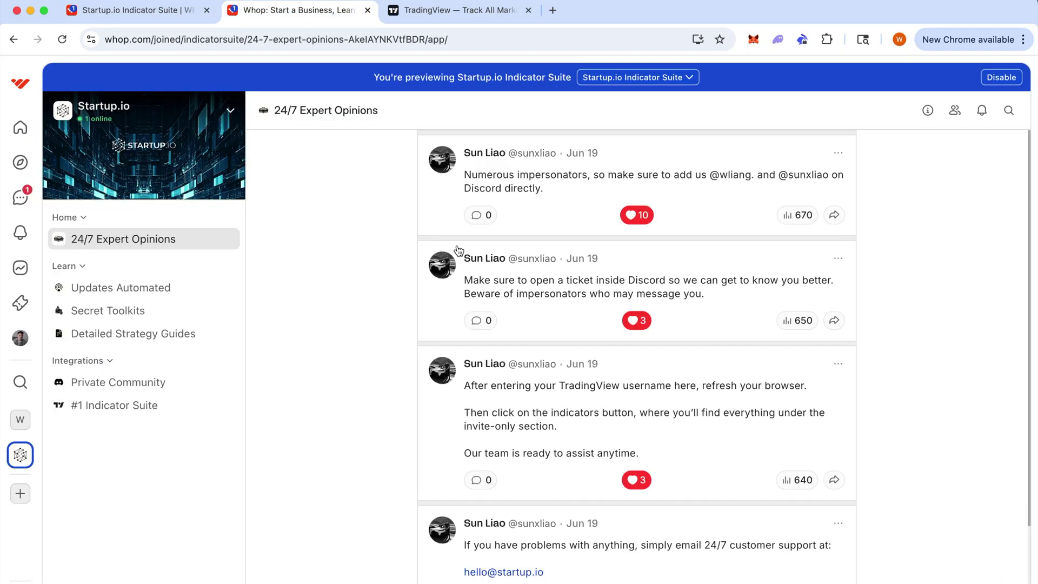
{"action": "scroll", "coordinate": [669, 234], "scroll_direction": "down", "scroll_amount": 2}
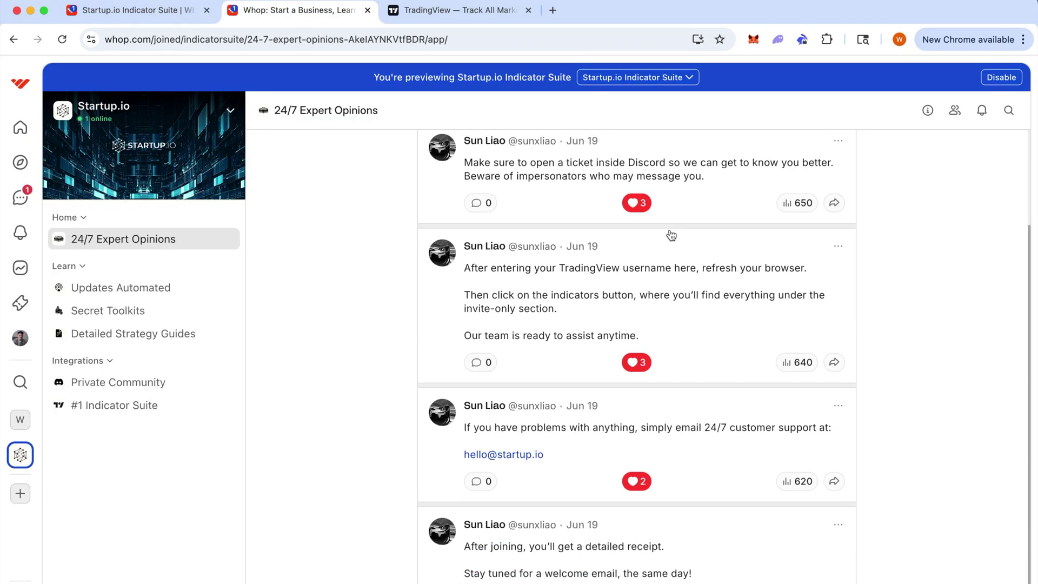
{"action": "scroll", "coordinate": [669, 234], "scroll_direction": "up", "scroll_amount": 2}
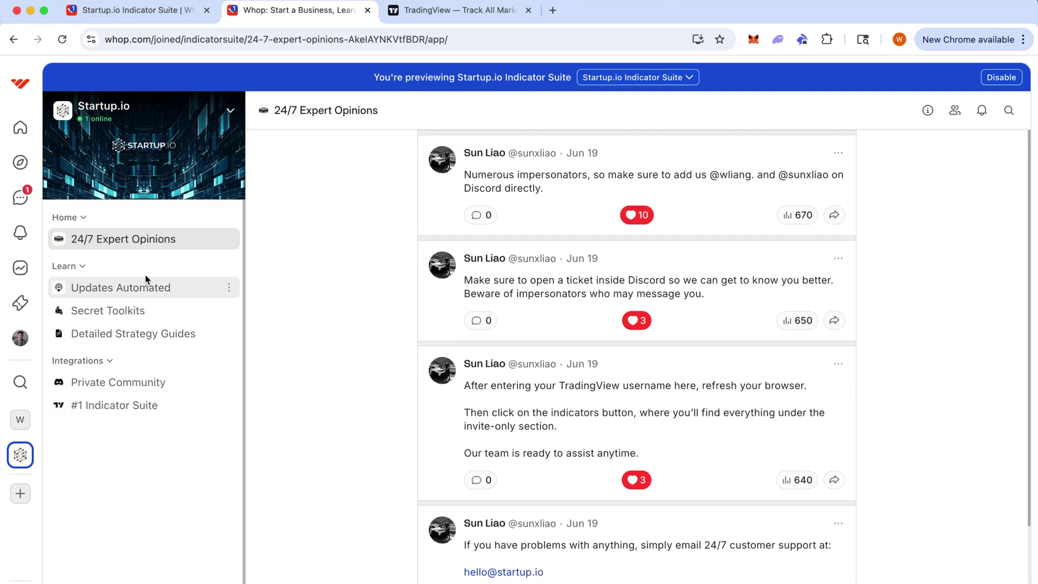
{"action": "left_click", "coordinate": [123, 295]}
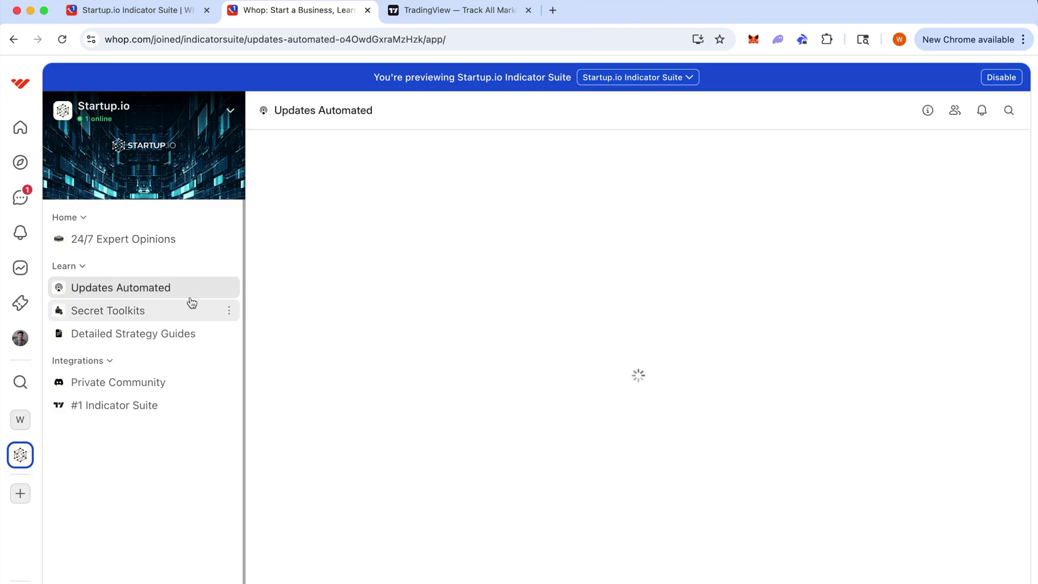
{"action": "left_click", "coordinate": [133, 310]}
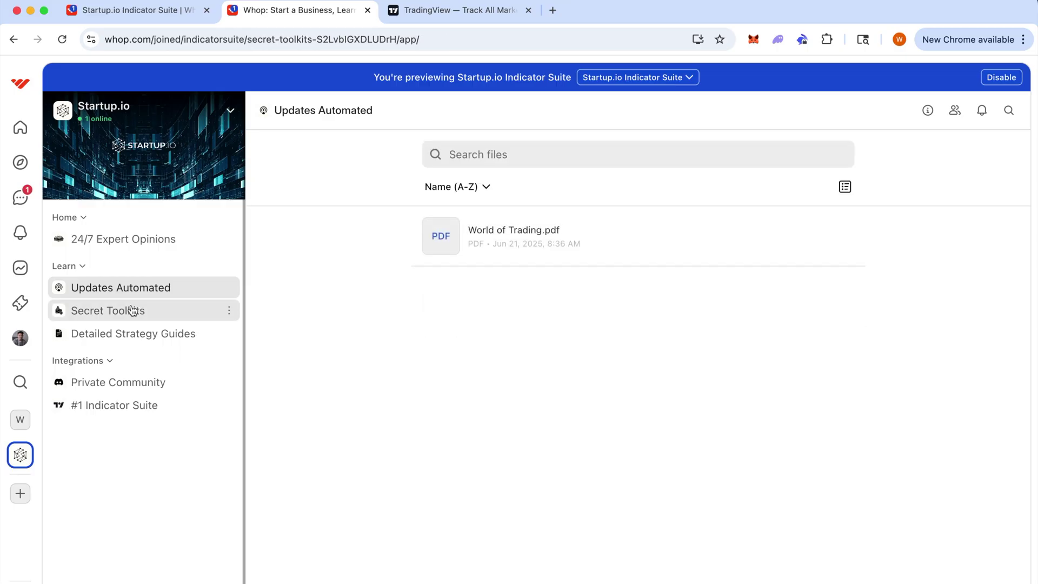
{"action": "left_click", "coordinate": [141, 334]}
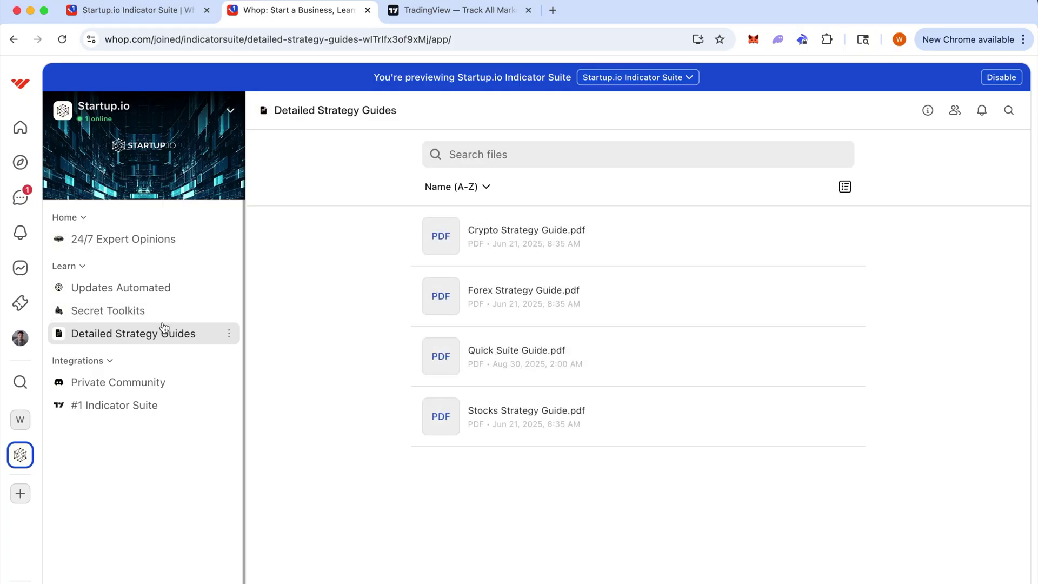
- Open Private Community, then the #1 Indicator Suite channel, and scroll its TradingView indicator list
{"action": "left_click", "coordinate": [120, 389]}
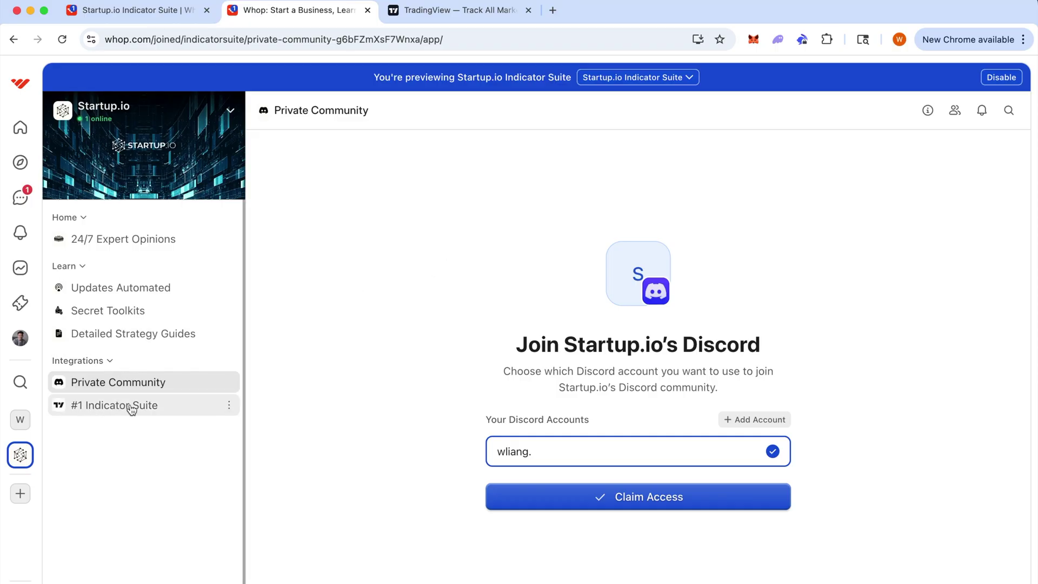
{"action": "left_click", "coordinate": [130, 407]}
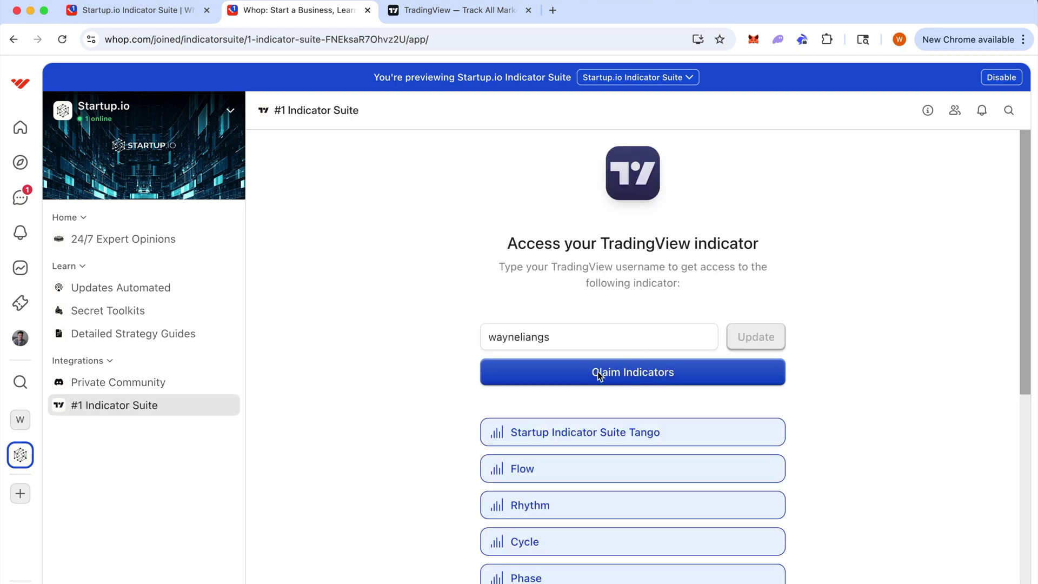
{"action": "scroll", "coordinate": [630, 377], "scroll_direction": "down", "scroll_amount": 3}
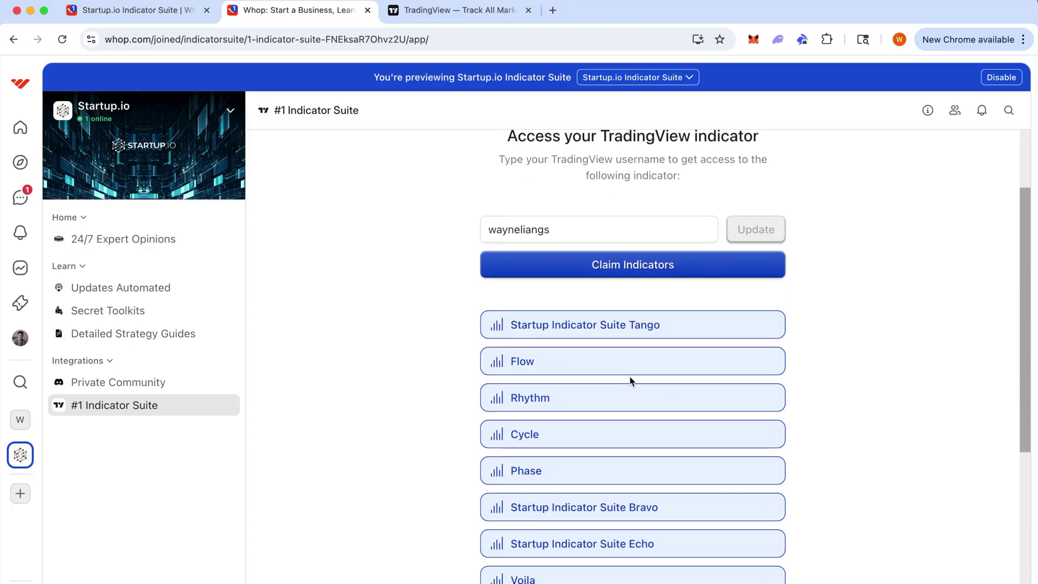
{"action": "scroll", "coordinate": [630, 378], "scroll_direction": "up", "scroll_amount": 3}
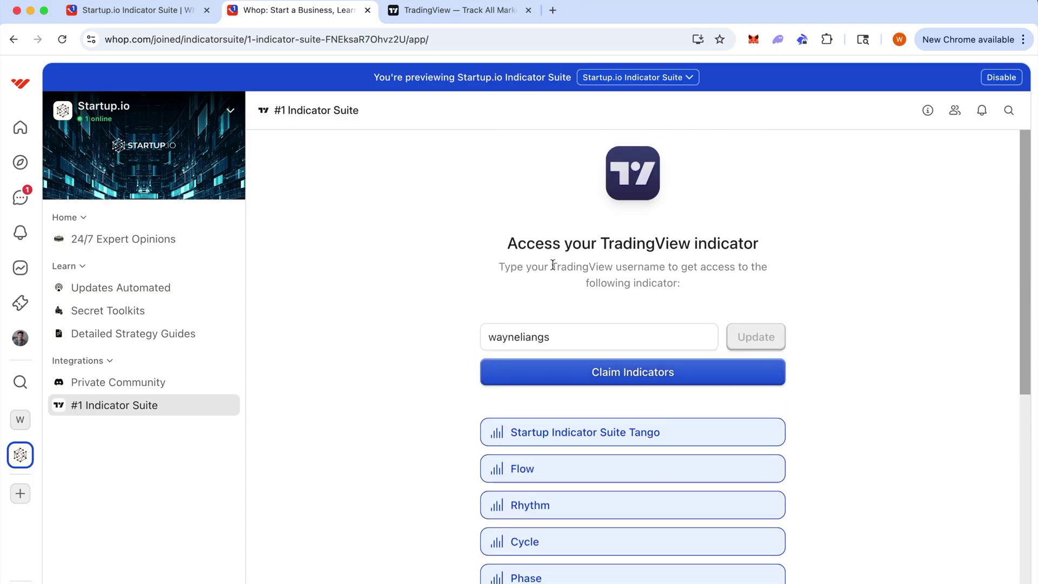
{"action": "left_click", "coordinate": [461, 20]}
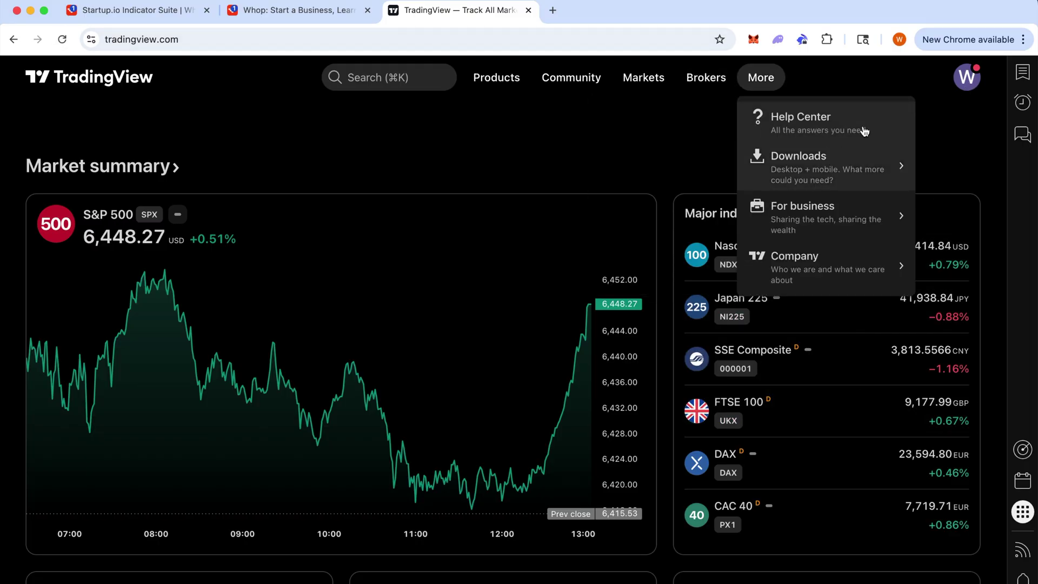
- Open the Nasdaq 100 full chart and switch it to ONDS with the Startup.io V7 layout
{"action": "left_click", "coordinate": [965, 76]}
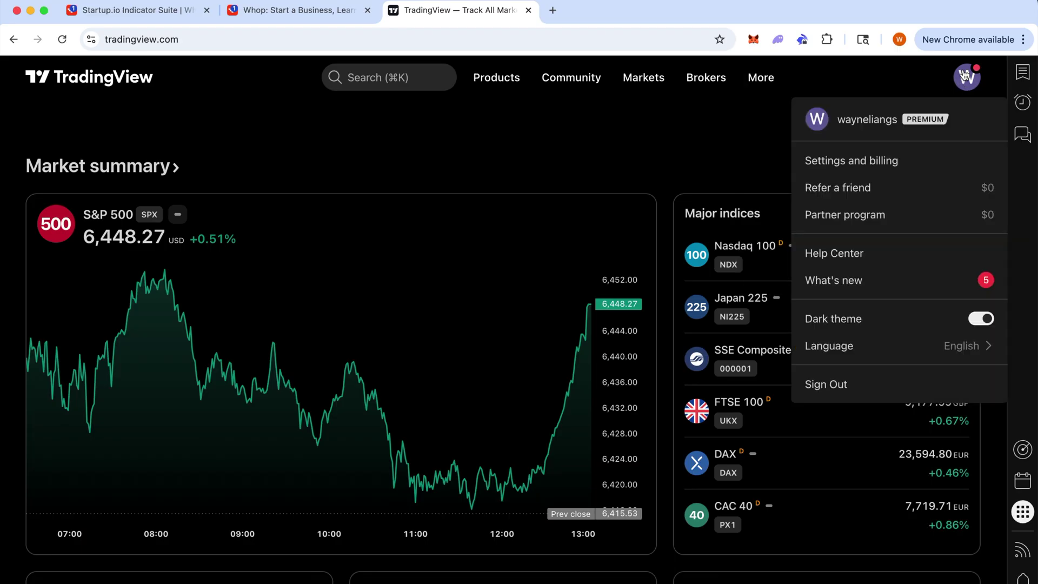
{"action": "left_click", "coordinate": [714, 146]}
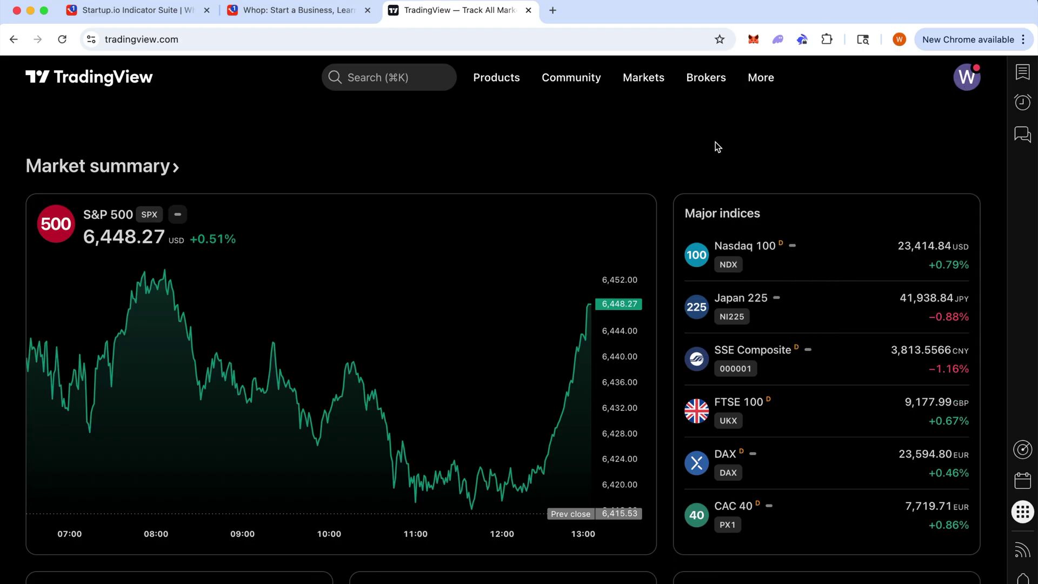
{"action": "left_click", "coordinate": [821, 256]}
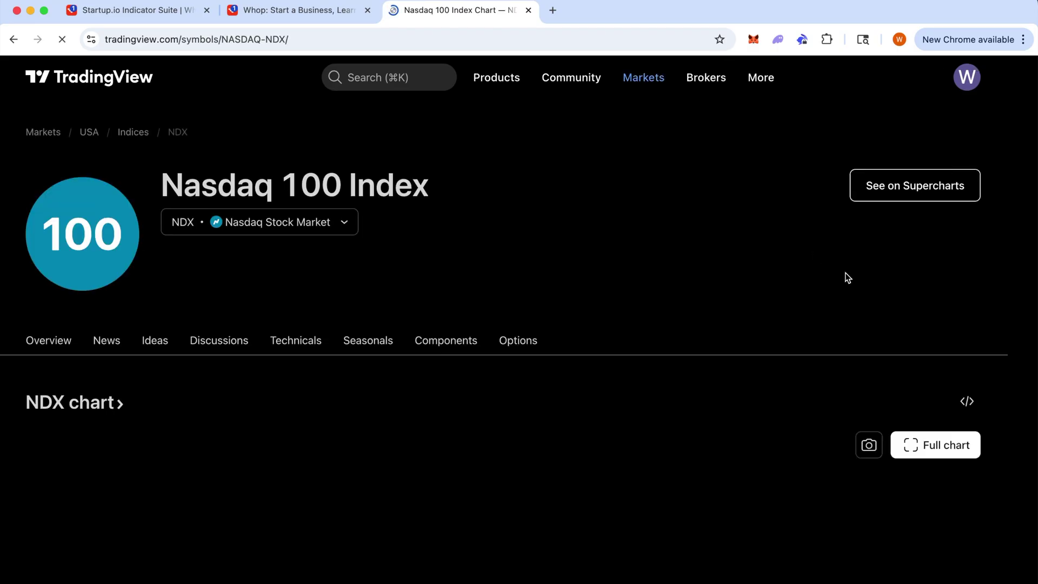
{"action": "left_click", "coordinate": [911, 449]}
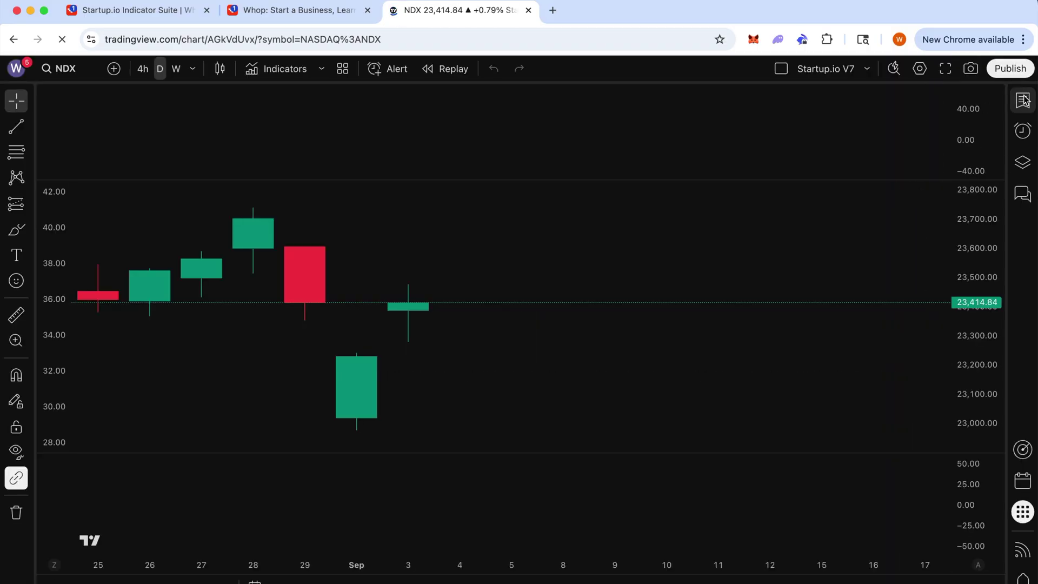
{"action": "left_click", "coordinate": [902, 151]}
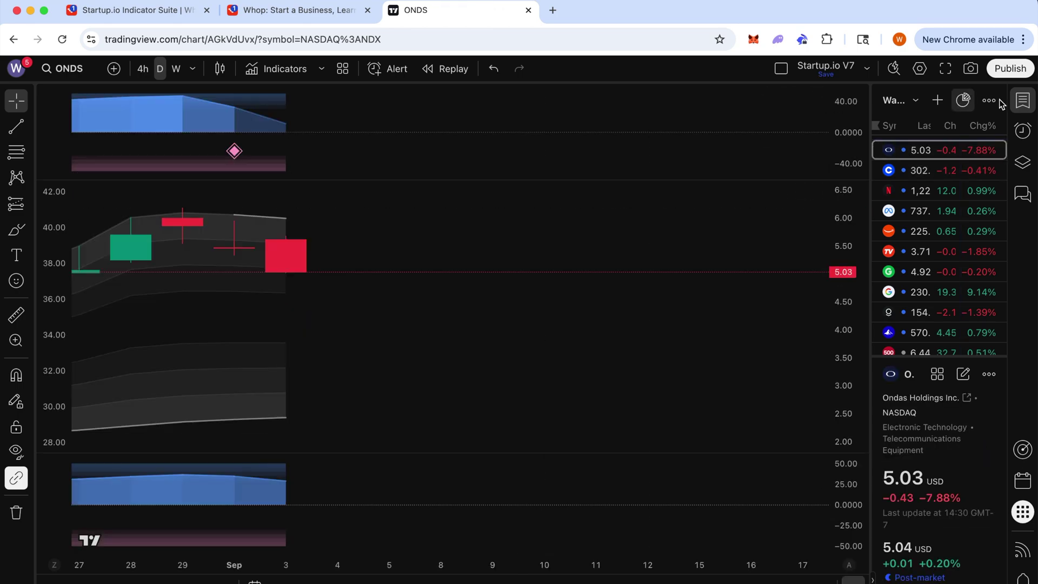
{"action": "scroll", "coordinate": [554, 227], "scroll_direction": "left", "scroll_amount": 7}
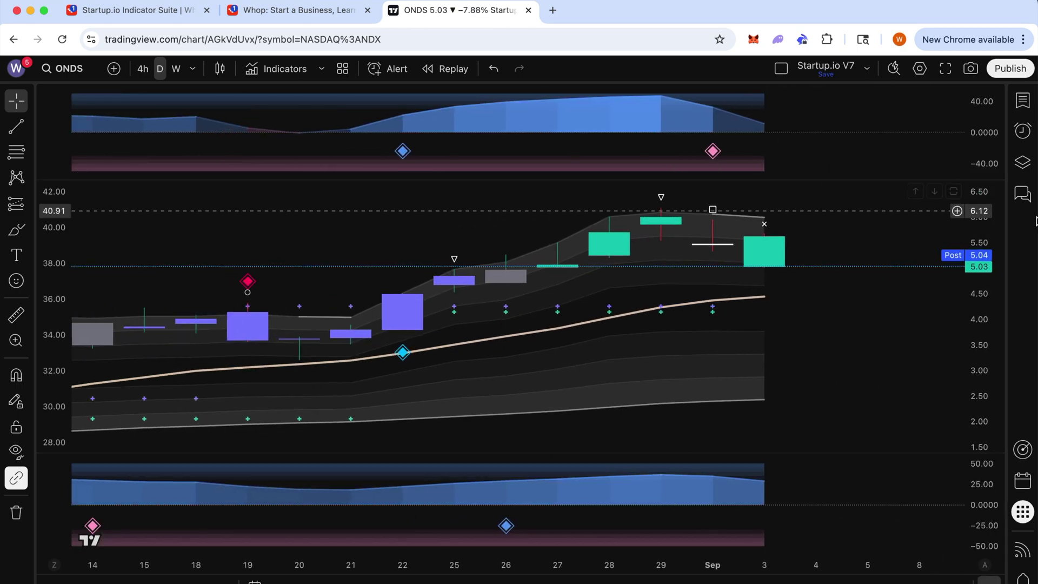
{"action": "scroll", "coordinate": [560, 216], "scroll_direction": "left", "scroll_amount": 2}
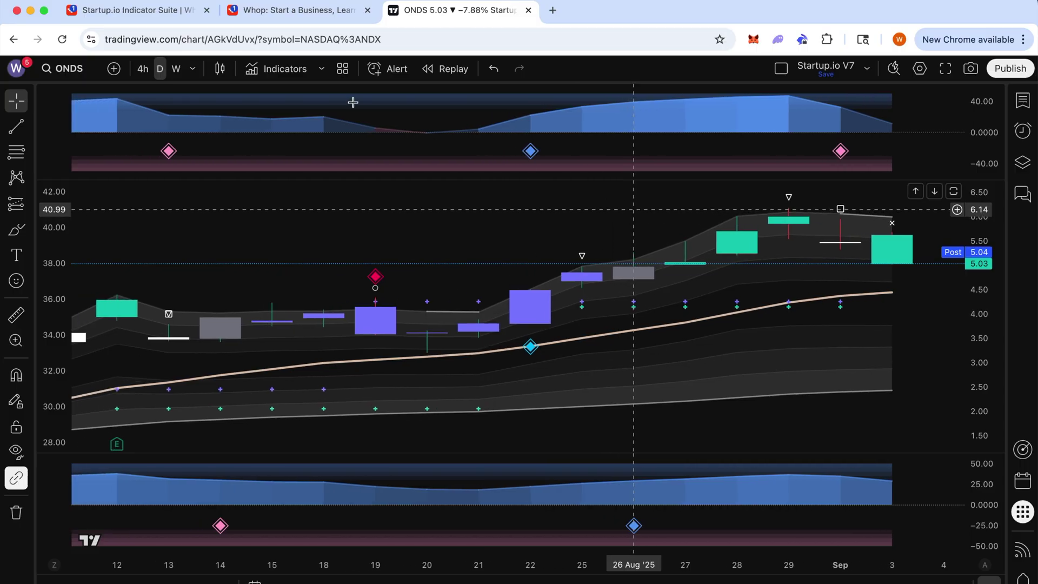
{"action": "left_click", "coordinate": [287, 74]}
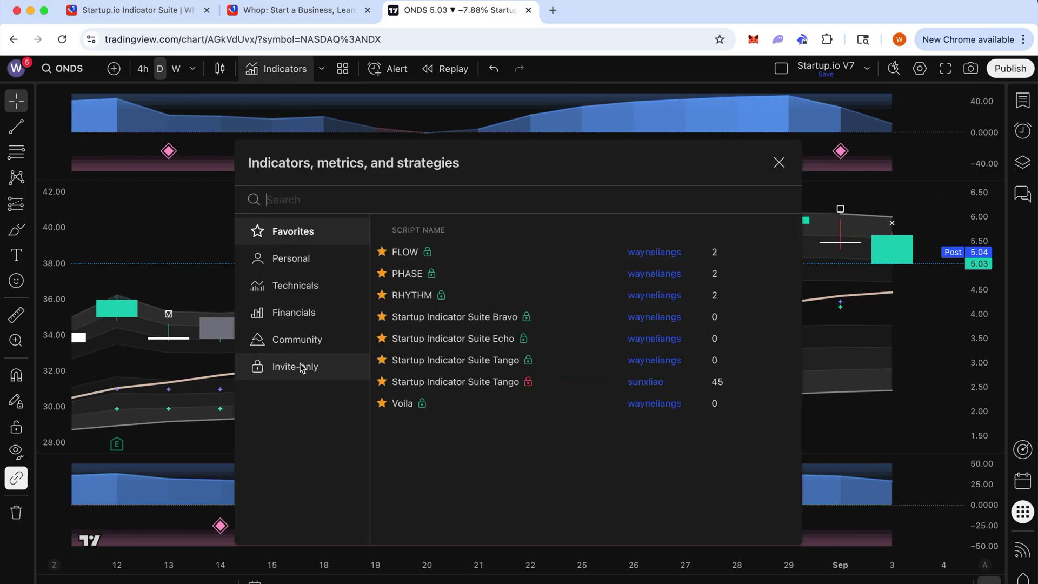
- Filter the indicators library to Invite-only scripts, then back to the eight Favorites like FLOW, PHASE, RHYTHM
{"action": "left_click", "coordinate": [301, 366]}
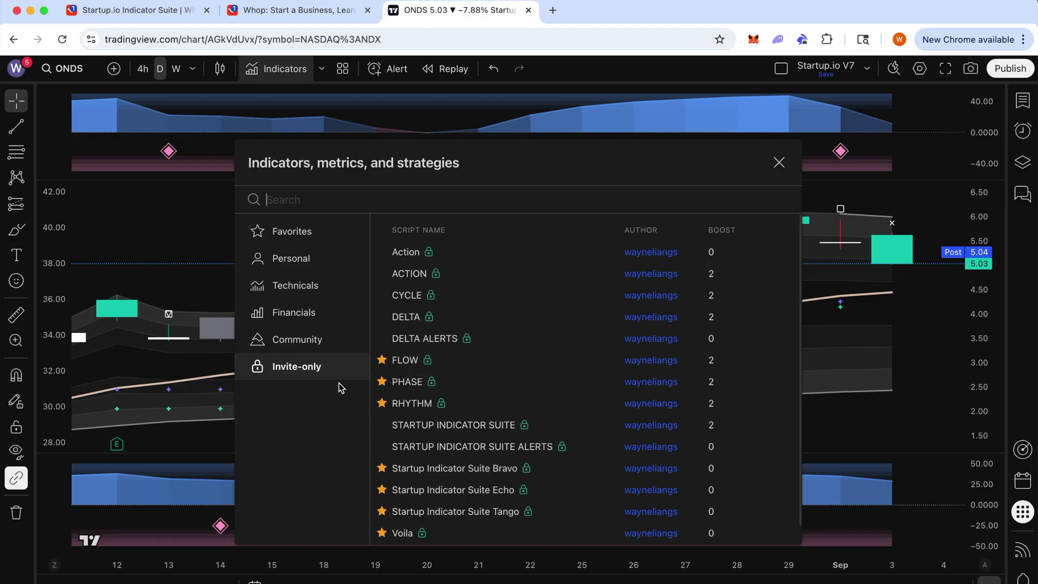
{"action": "scroll", "coordinate": [535, 382], "scroll_direction": "down", "scroll_amount": 1}
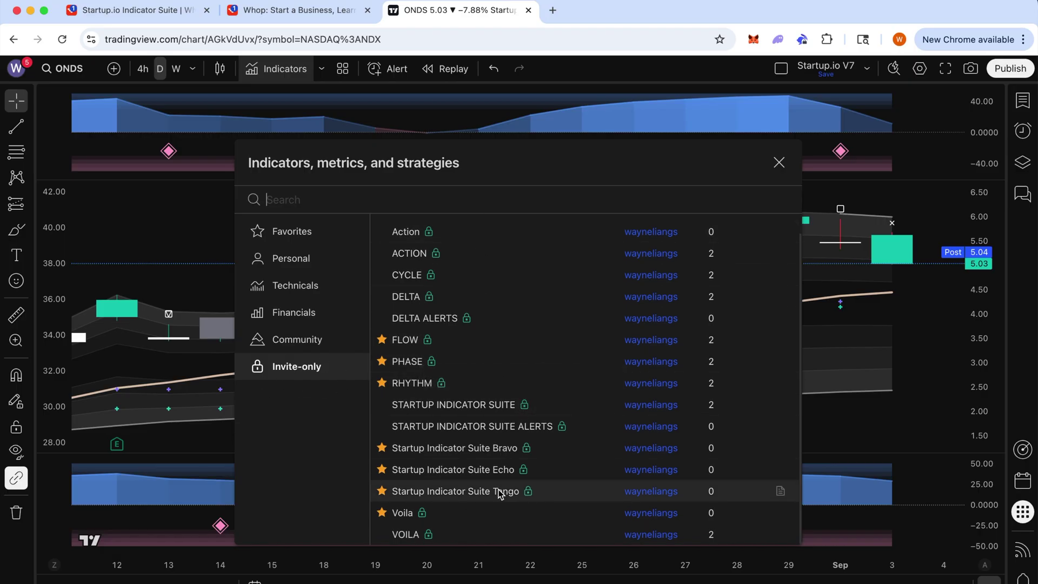
{"action": "scroll", "coordinate": [508, 492], "scroll_direction": "up", "scroll_amount": 1}
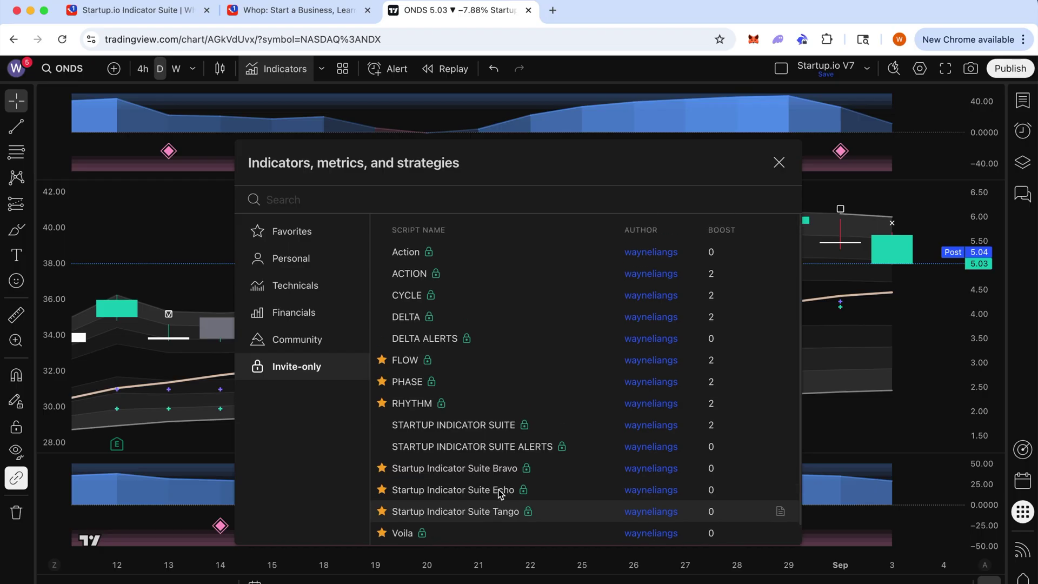
{"action": "left_click", "coordinate": [295, 231]}
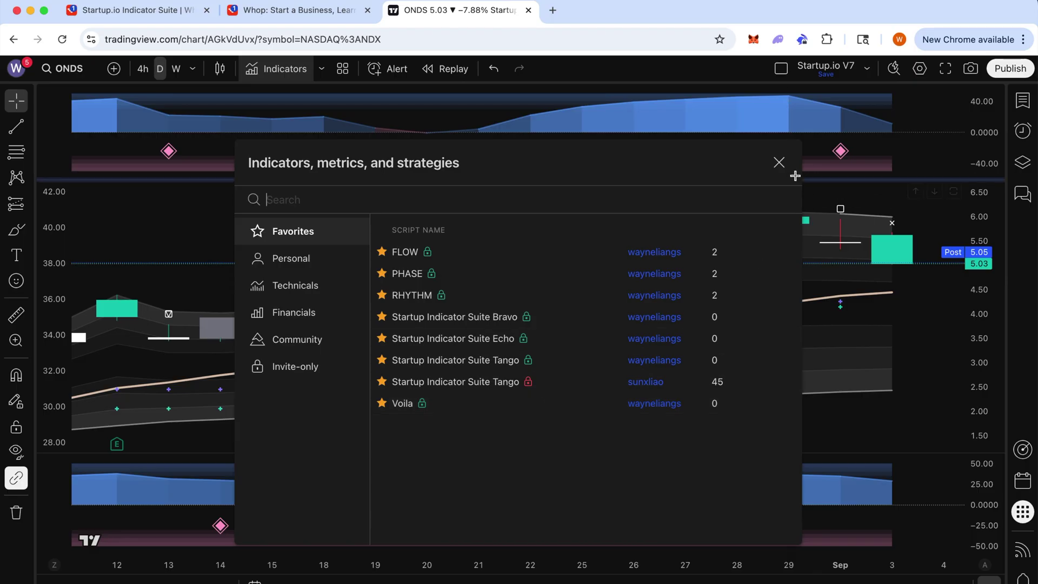
- Close the indicators list and switch TradingView to the light theme
{"action": "left_click", "coordinate": [780, 162]}
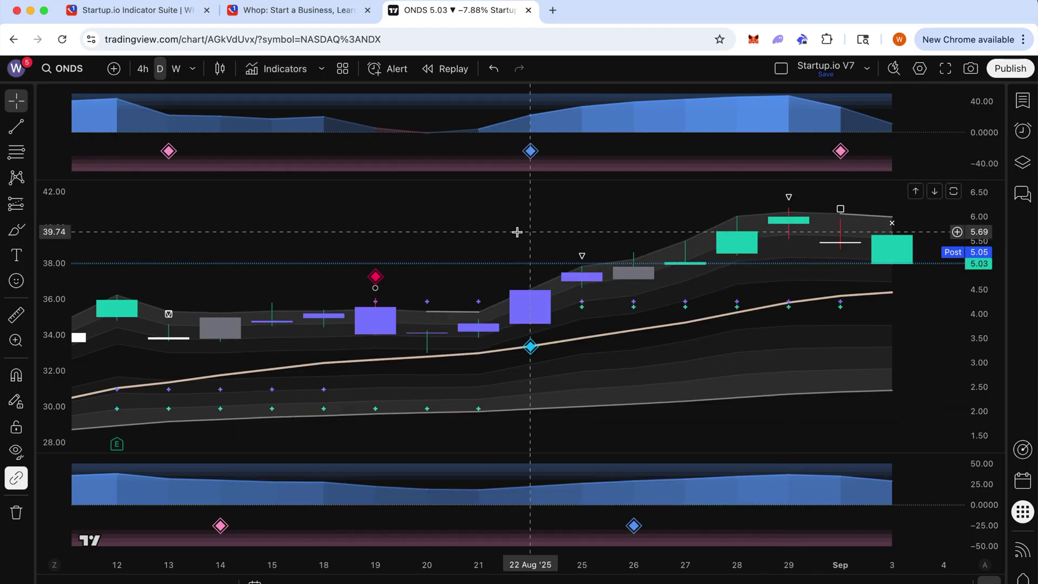
{"action": "scroll", "coordinate": [569, 231], "scroll_direction": "left", "scroll_amount": 3}
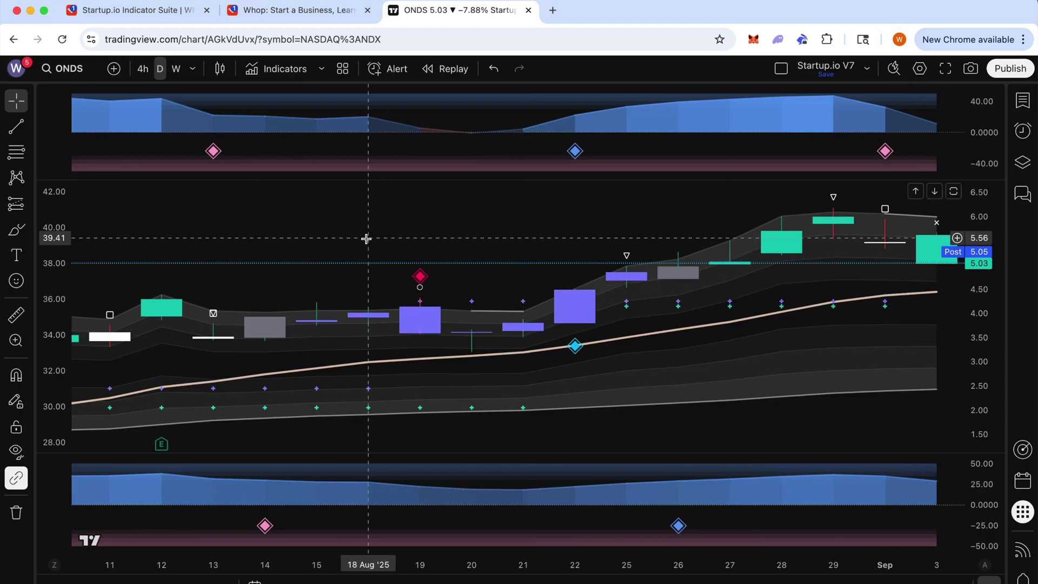
{"action": "left_click", "coordinate": [15, 74]}
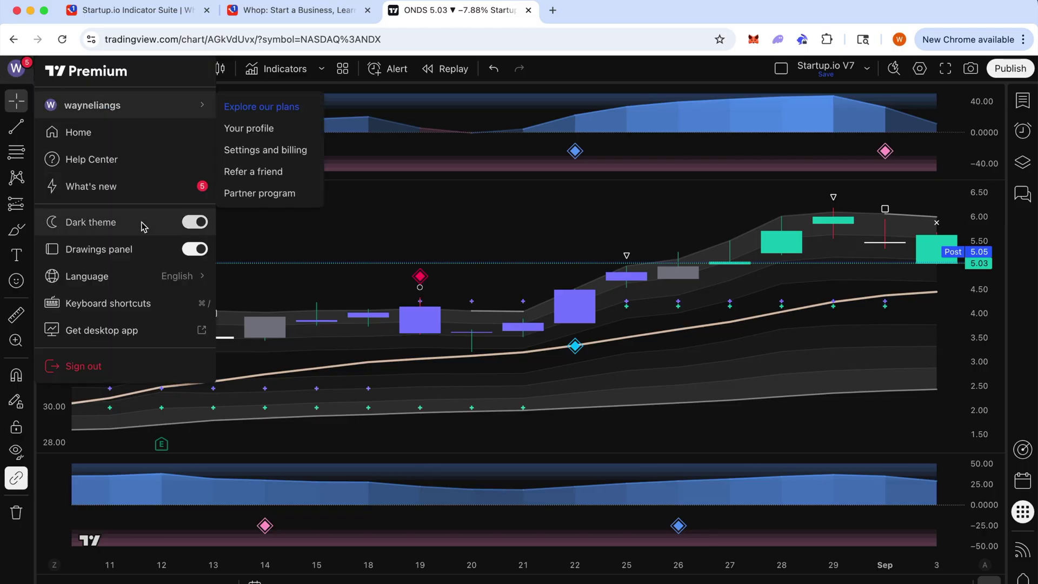
{"action": "left_click", "coordinate": [194, 222]}
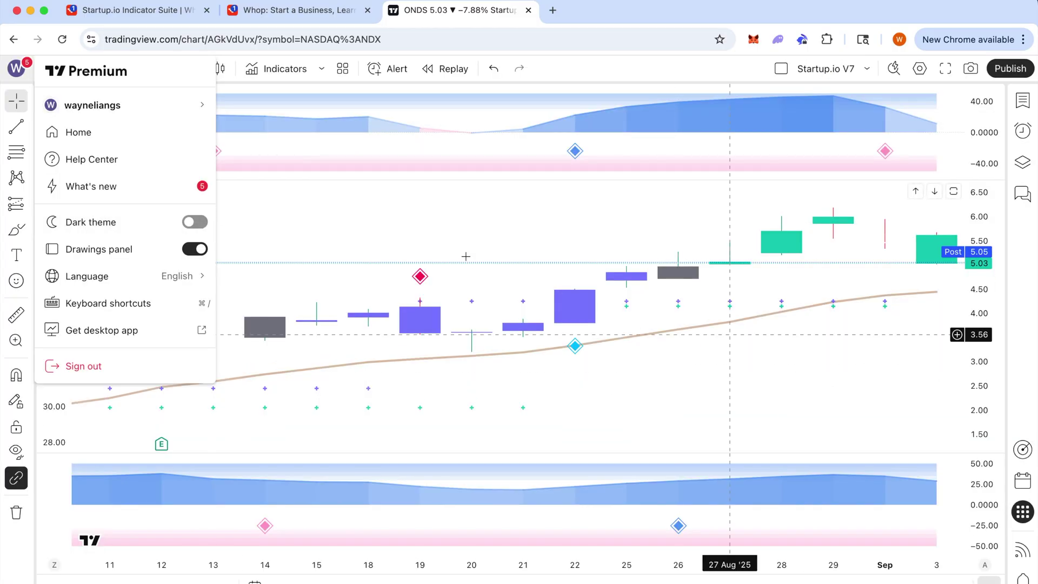
{"action": "left_click", "coordinate": [605, 238]}
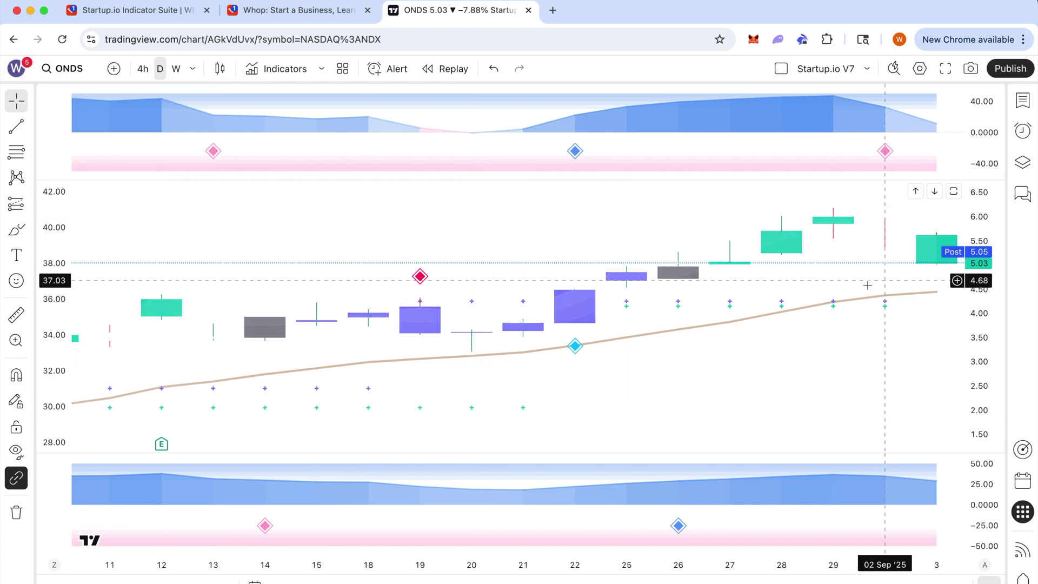
- Switch TradingView back to the dark theme
{"action": "scroll", "coordinate": [809, 286], "scroll_direction": "down", "scroll_amount": 3}
{"action": "scroll", "coordinate": [809, 283], "scroll_direction": "up", "scroll_amount": 5}
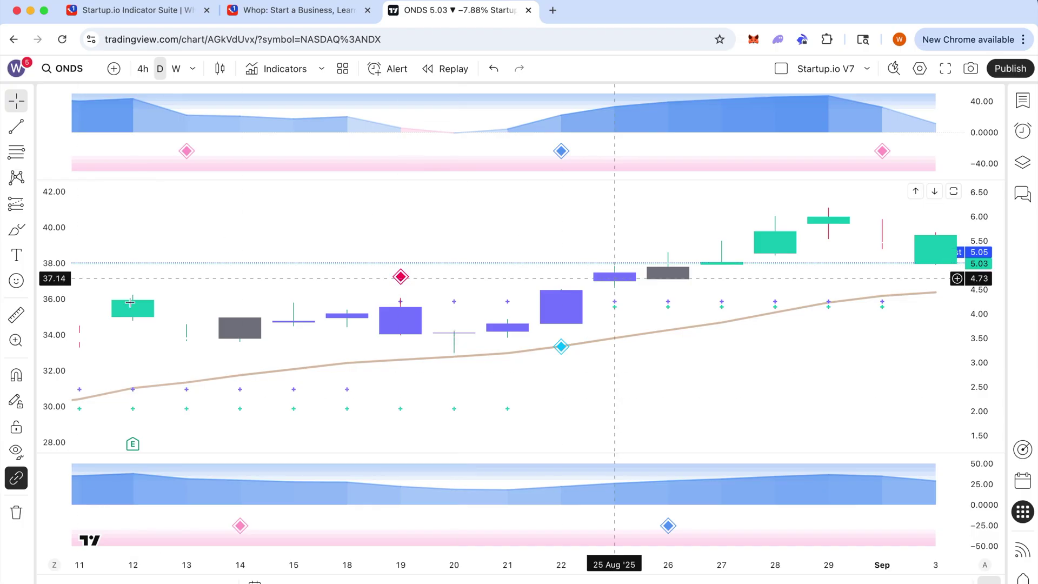
{"action": "left_click", "coordinate": [24, 71]}
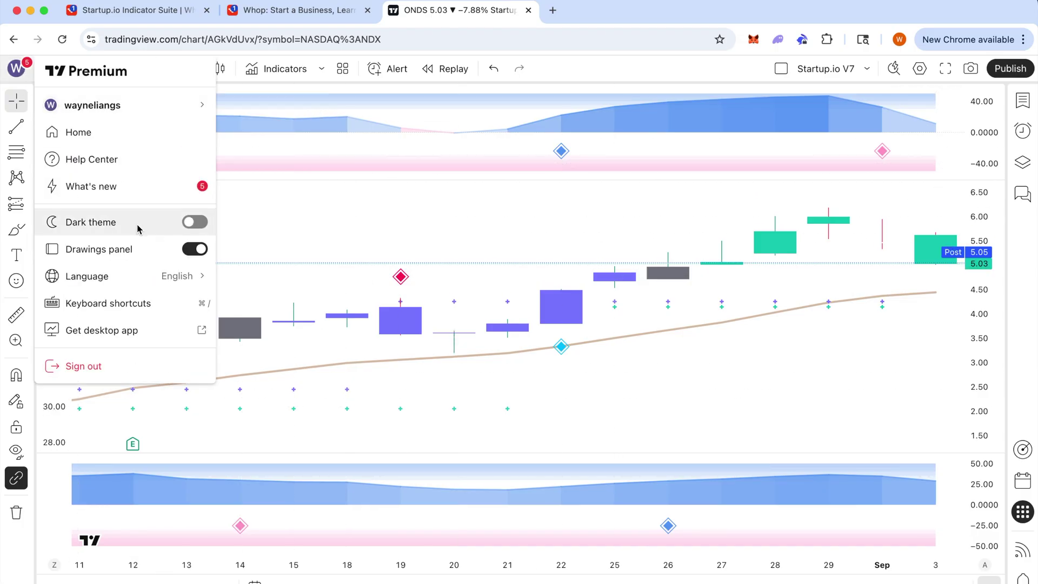
{"action": "left_click", "coordinate": [194, 222]}
{"action": "left_click", "coordinate": [400, 220]}
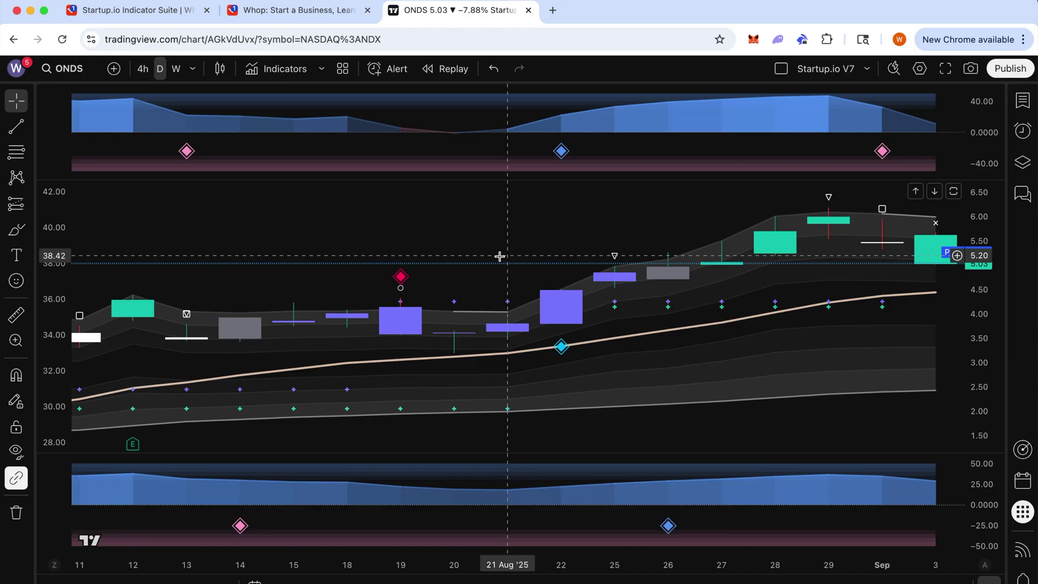
{"action": "scroll", "coordinate": [499, 256], "scroll_direction": "down", "scroll_amount": 10}
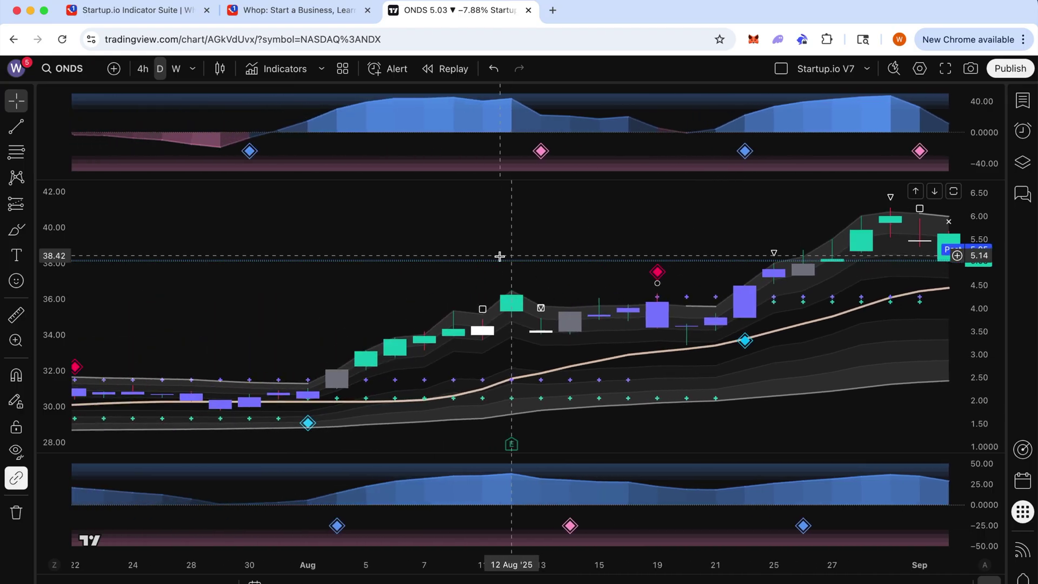
{"action": "scroll", "coordinate": [501, 262], "scroll_direction": "down", "scroll_amount": 10}
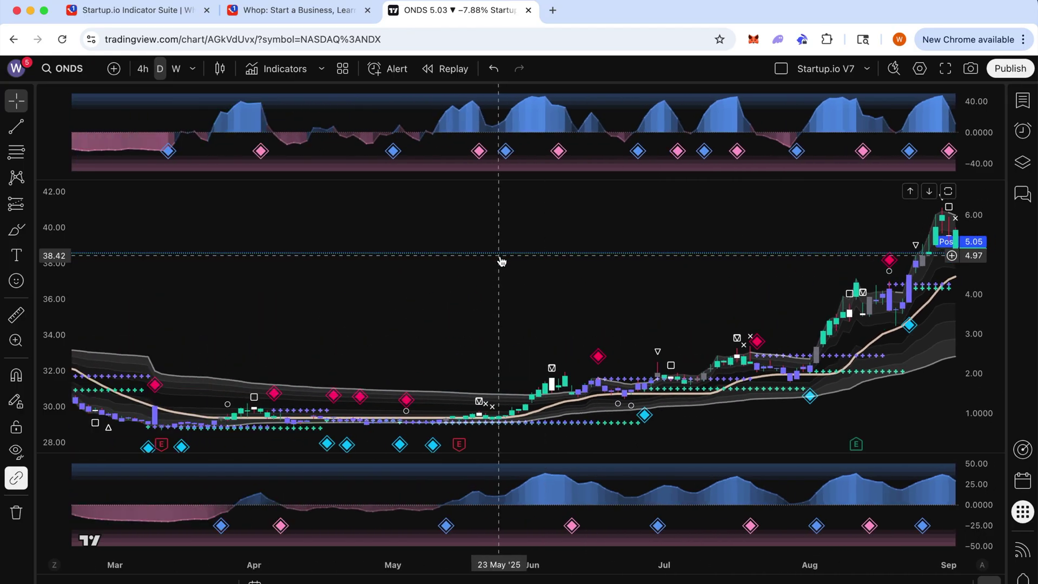
{"action": "scroll", "coordinate": [501, 262], "scroll_direction": "down", "scroll_amount": 5}
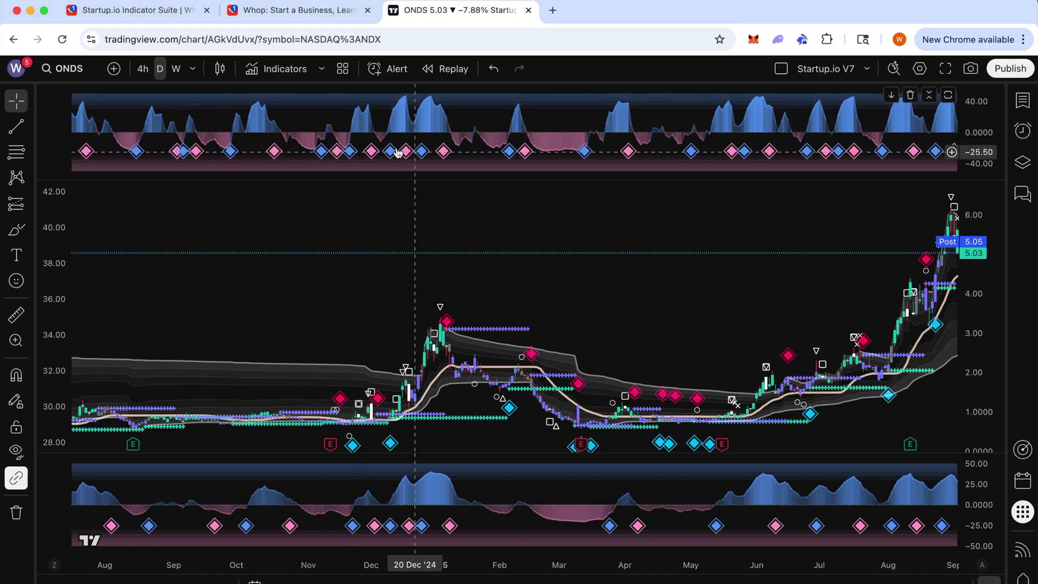
{"action": "scroll", "coordinate": [526, 224], "scroll_direction": "up", "scroll_amount": 10}
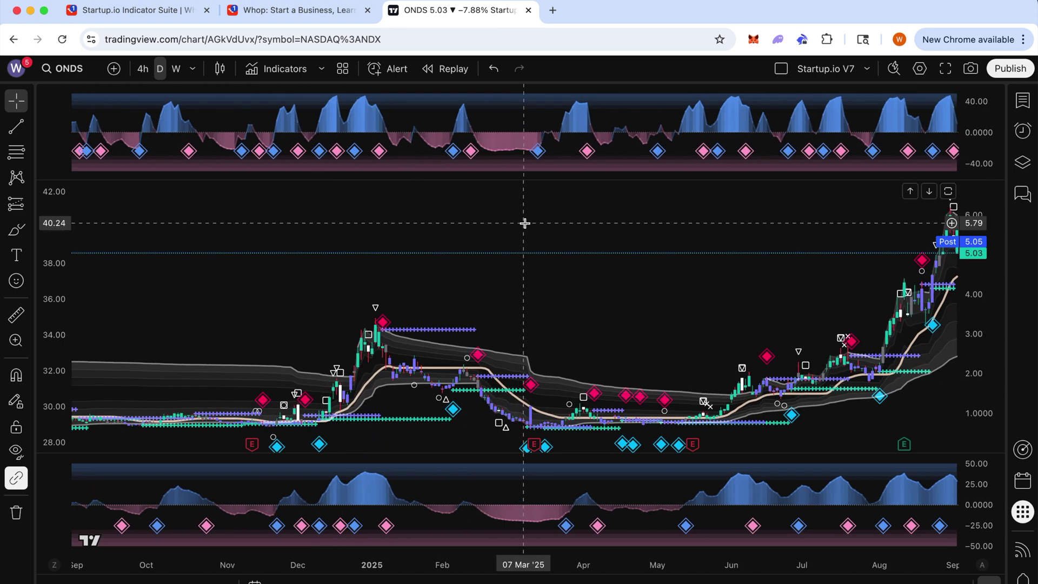
{"action": "scroll", "coordinate": [524, 223], "scroll_direction": "up", "scroll_amount": 10}
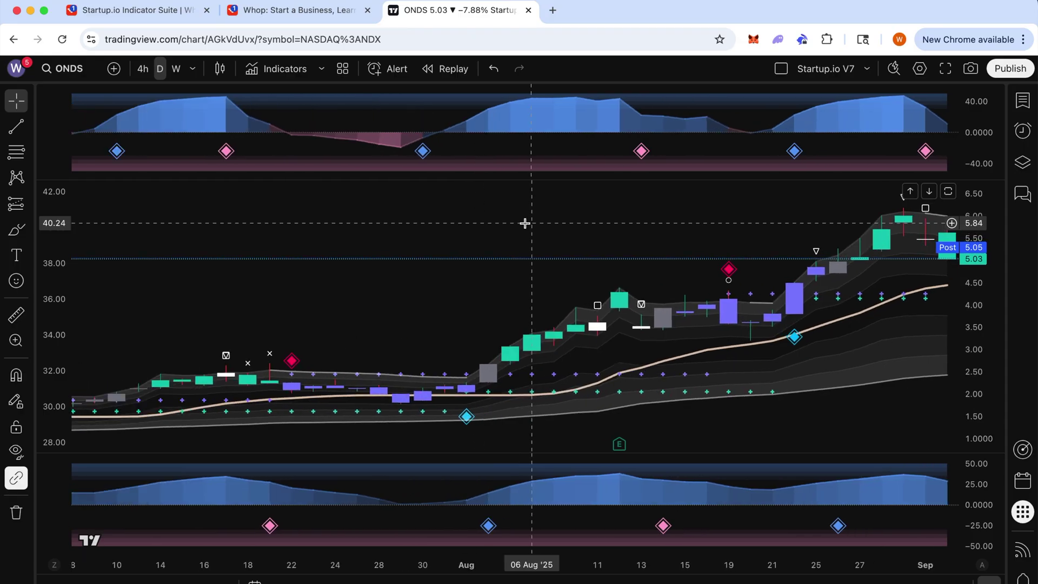
{"action": "scroll", "coordinate": [524, 223], "scroll_direction": "up", "scroll_amount": 3}
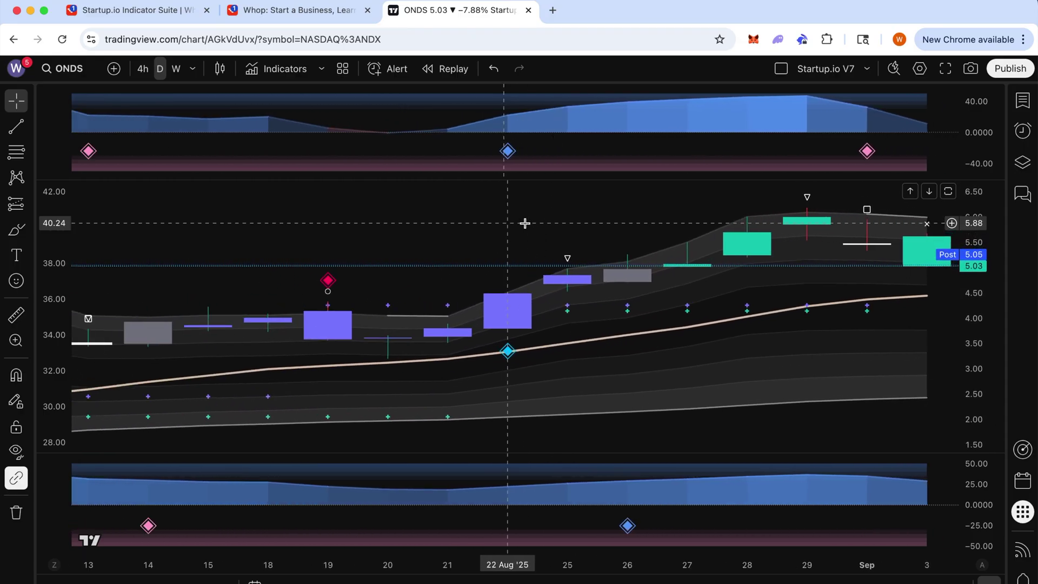
{"action": "scroll", "coordinate": [406, 232], "scroll_direction": "down", "scroll_amount": 6}
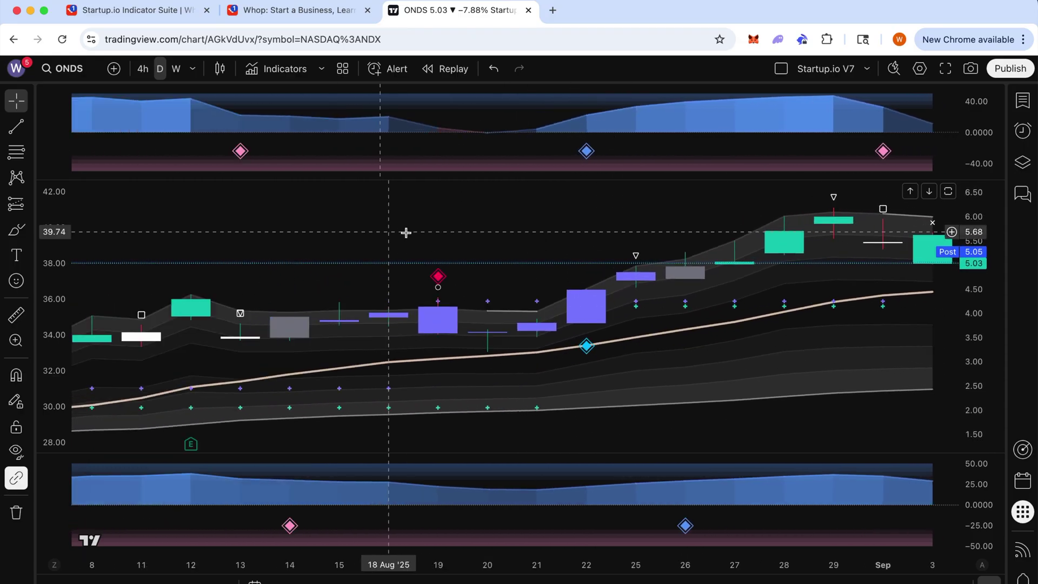
{"action": "scroll", "coordinate": [421, 234], "scroll_direction": "up", "scroll_amount": 1}
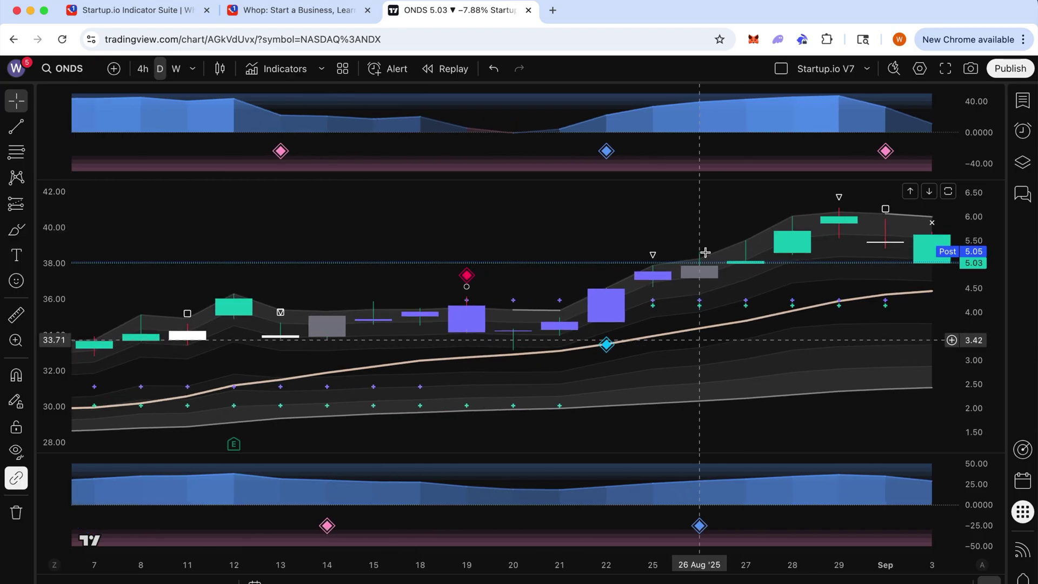
- Maximize the ONDS price pane without indicator panes, stretch the candles taller, and pan to recent candles
{"action": "double_click", "coordinate": [565, 219]}
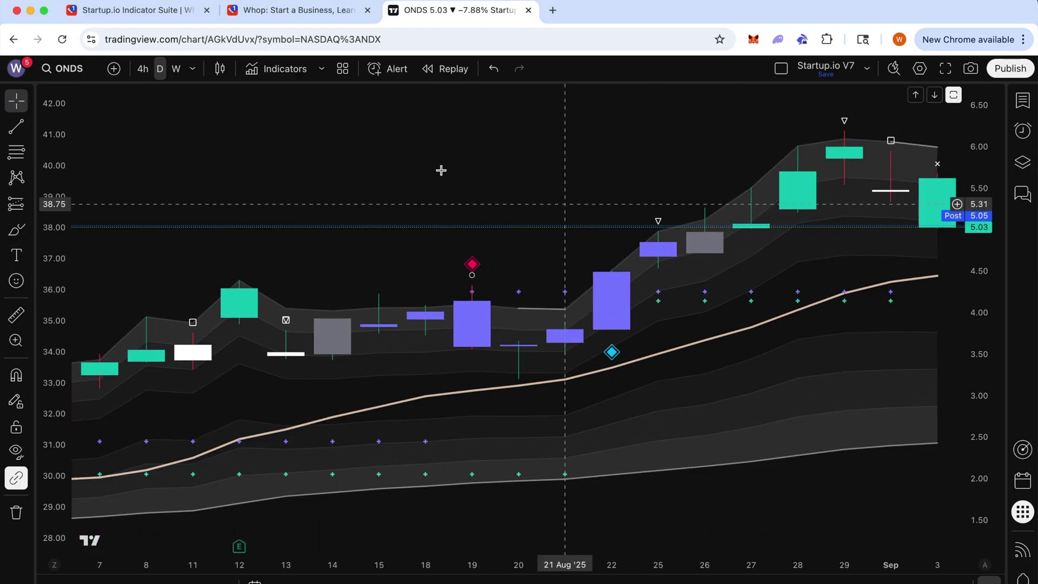
{"action": "double_click", "coordinate": [457, 168]}
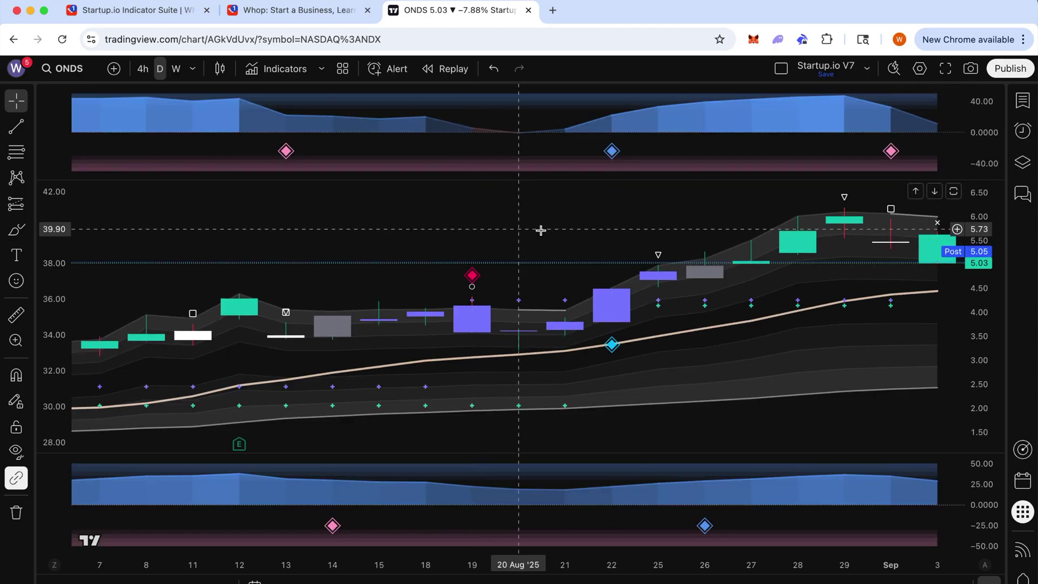
{"action": "left_click_drag", "start_coordinate": [984, 301], "coordinate": [958, 307]}
{"action": "double_click", "coordinate": [580, 247]}
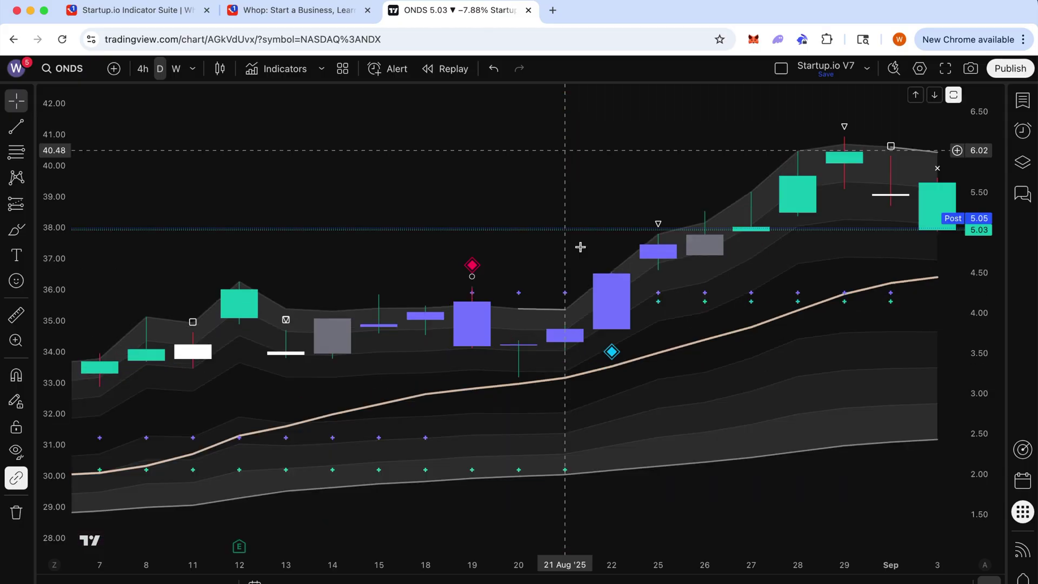
{"action": "left_click_drag", "start_coordinate": [980, 298], "coordinate": [811, 227]}
{"action": "left_click_drag", "start_coordinate": [613, 181], "coordinate": [311, 283]}
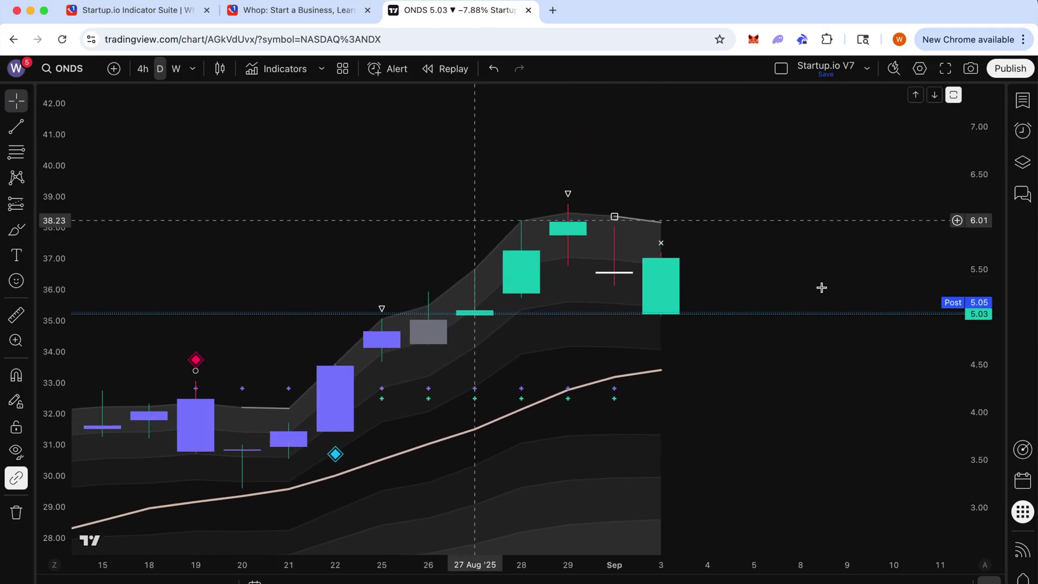
{"action": "left_click_drag", "start_coordinate": [748, 398], "coordinate": [906, 273]}
- Switch ONDS to weekly candles, compress the price scale to 0.50–7.00, and reposition the chart
{"action": "left_click", "coordinate": [177, 69]}
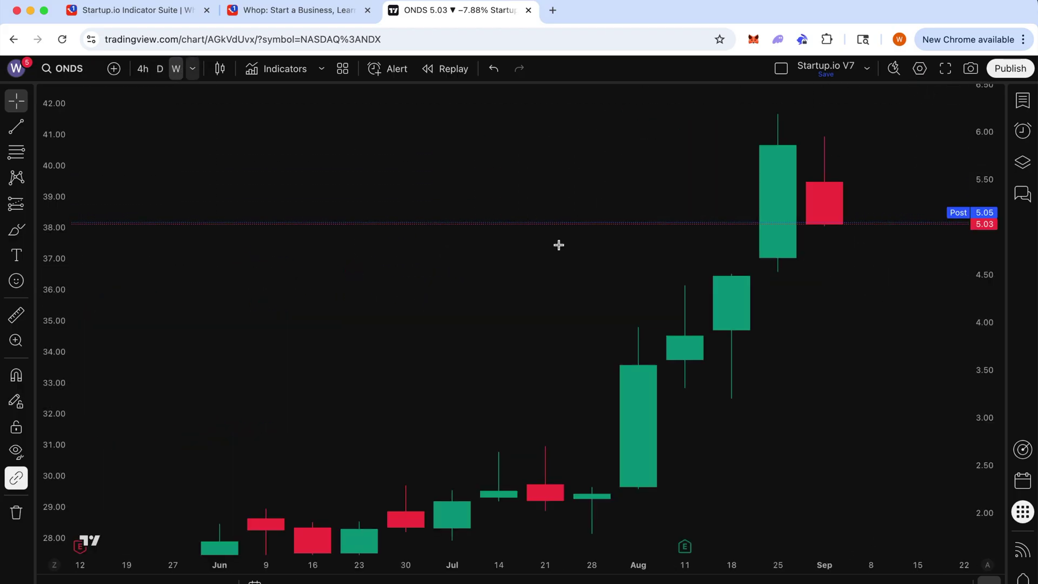
{"action": "left_click_drag", "start_coordinate": [616, 206], "coordinate": [632, 173]}
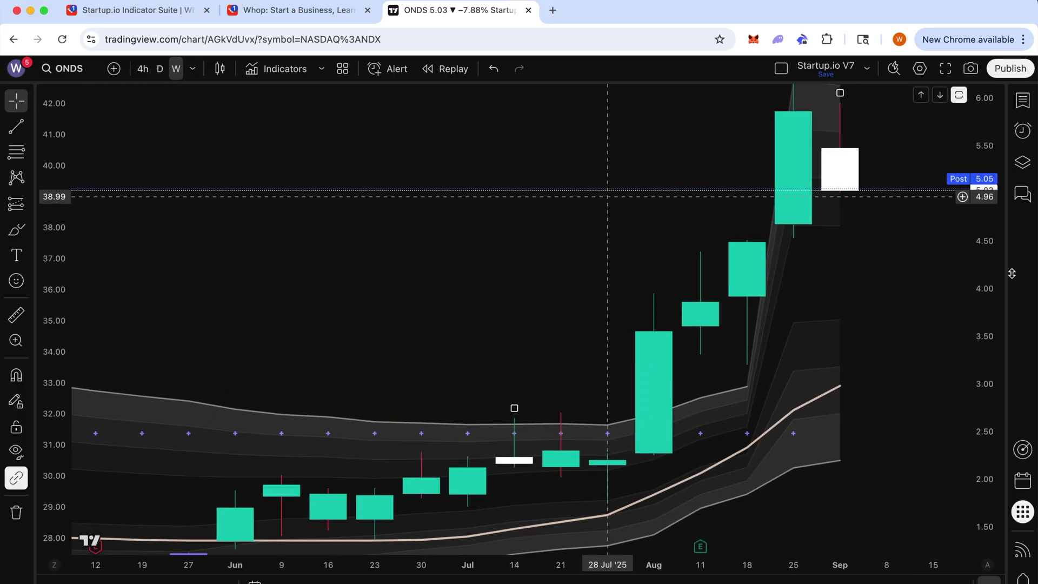
{"action": "left_click_drag", "start_coordinate": [973, 252], "coordinate": [982, 354]}
{"action": "left_click_drag", "start_coordinate": [978, 294], "coordinate": [979, 343]}
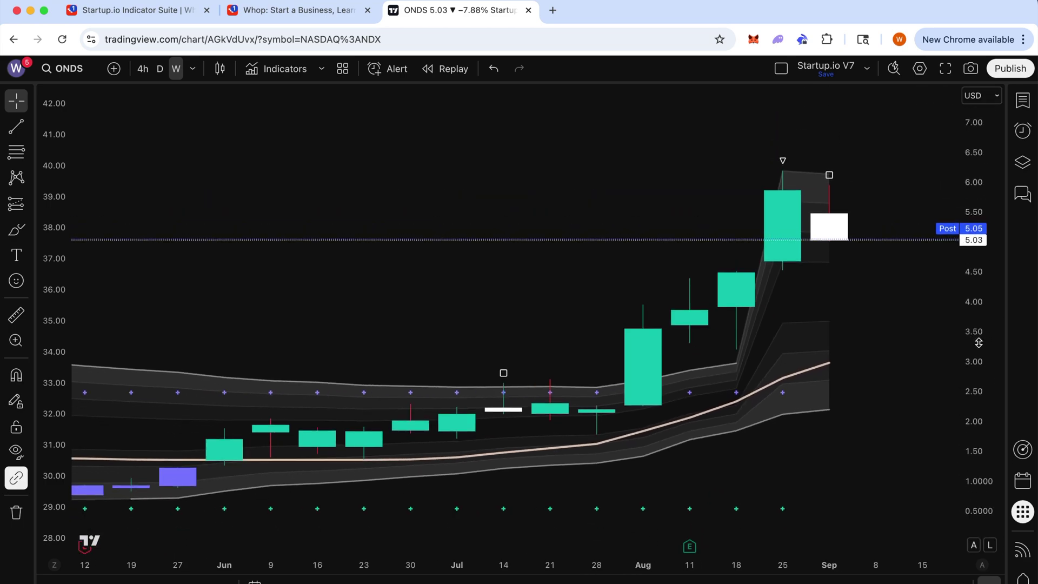
{"action": "scroll", "coordinate": [518, 300], "scroll_direction": "left", "scroll_amount": 5}
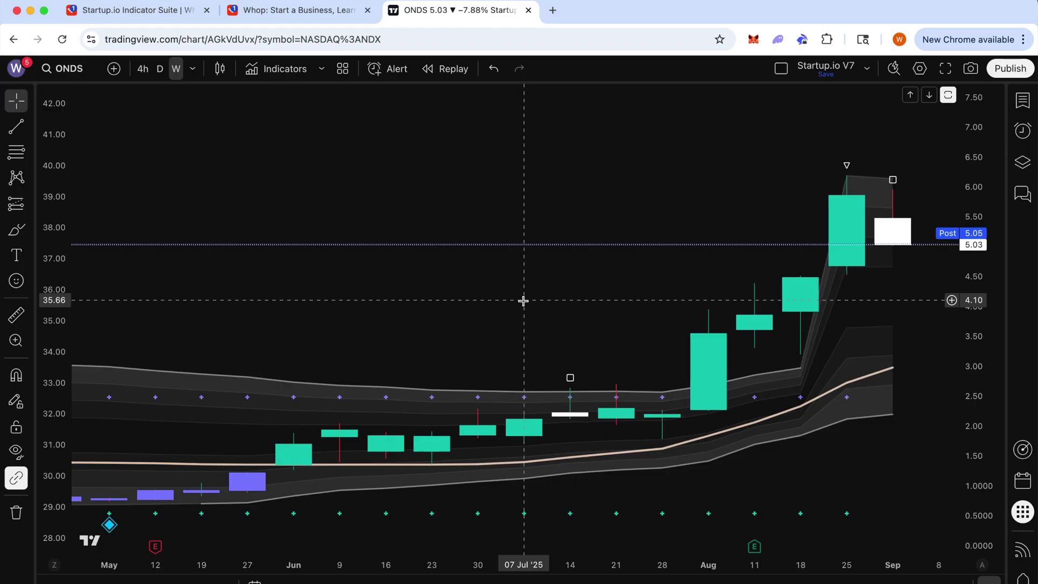
{"action": "left_click_drag", "start_coordinate": [521, 299], "coordinate": [514, 274]}
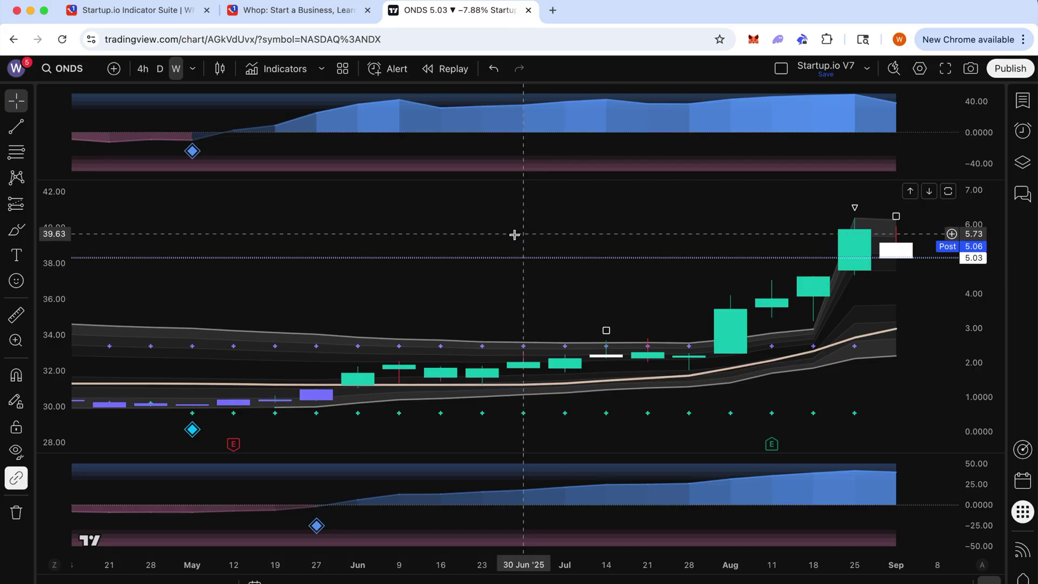
{"action": "left_click_drag", "start_coordinate": [514, 235], "coordinate": [545, 235]}
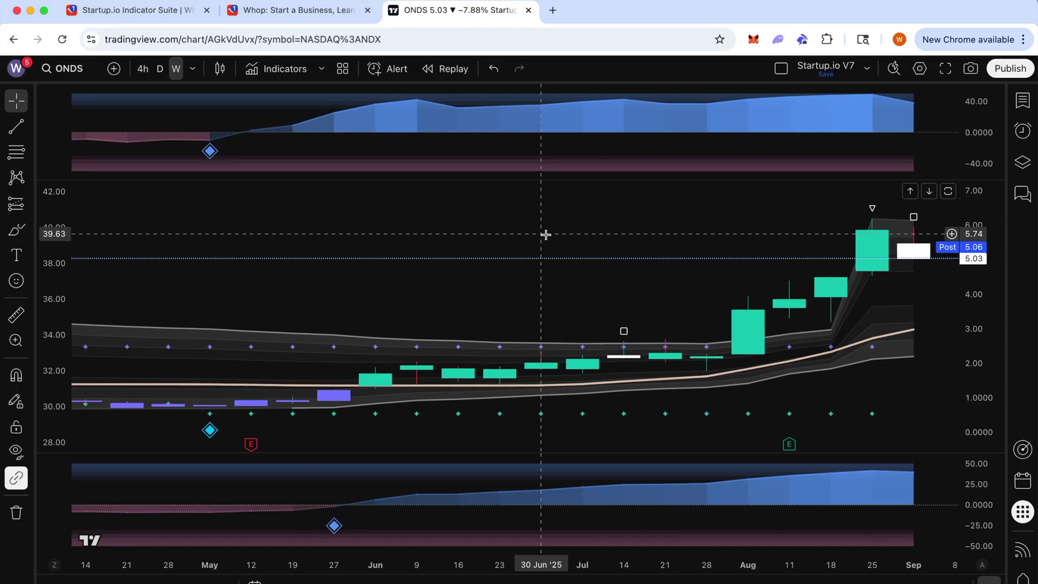